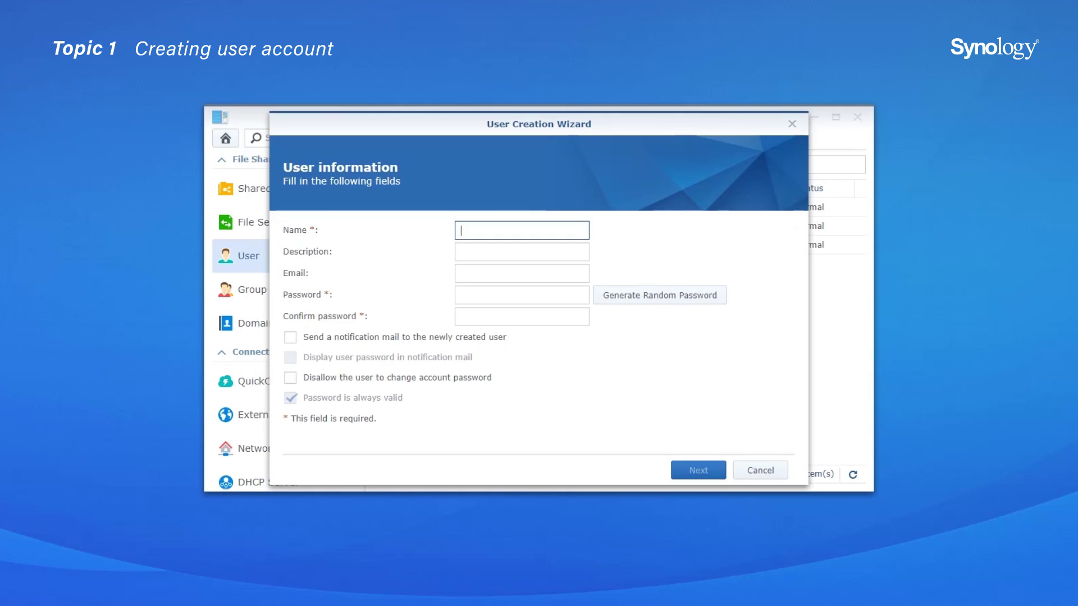
Step: Enter the new user's name as both name and description, plus their e-mail address
{"action": "type", "text": "Amy"}
{"action": "key", "text": "Tab"}
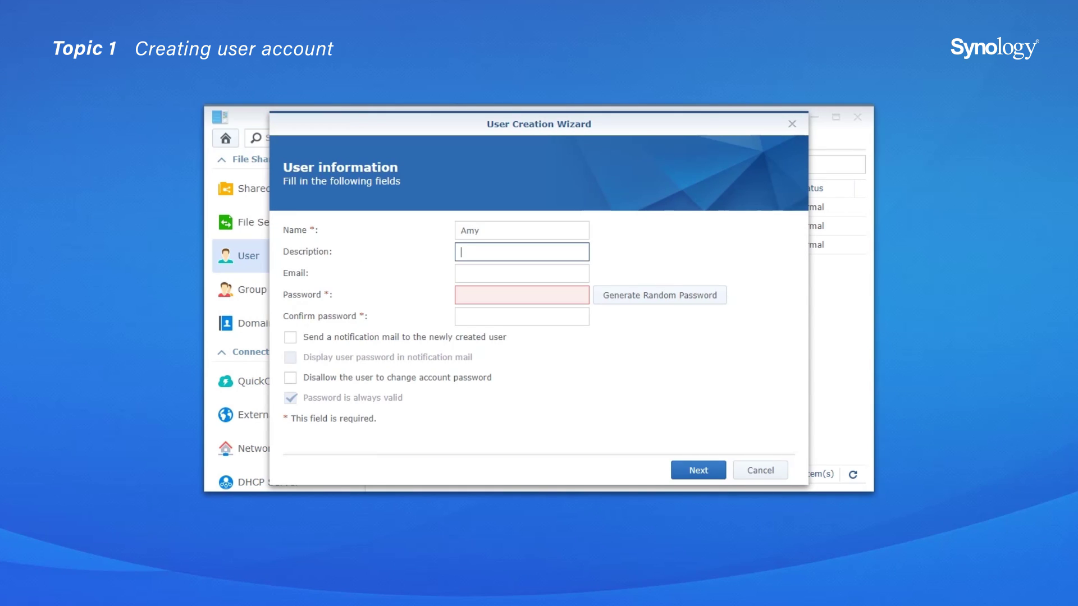
{"action": "type", "text": "Amy"}
{"action": "key", "text": "Tab"}
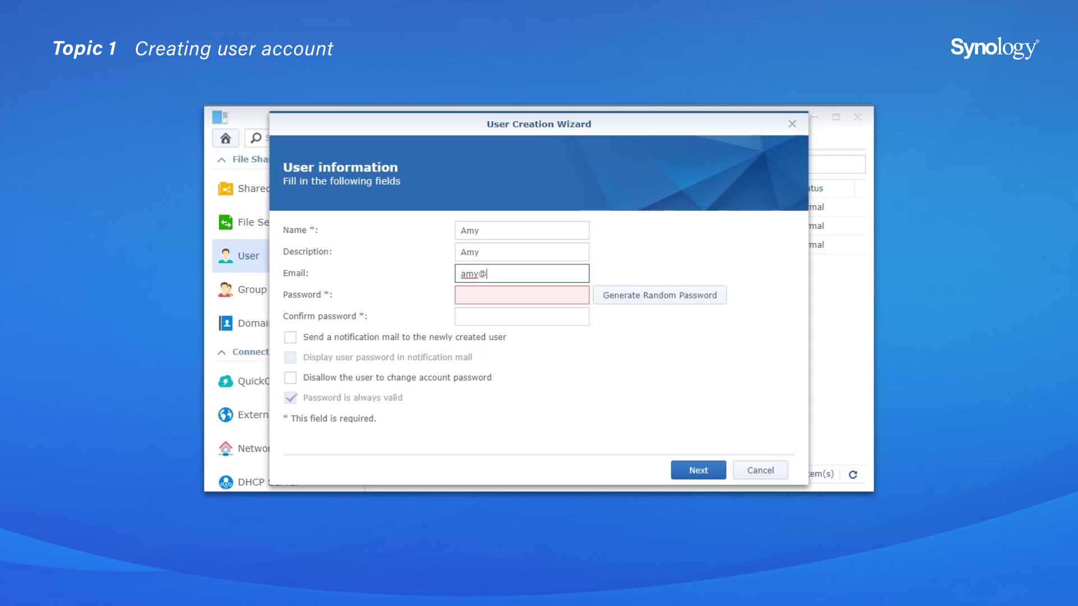
Step: Set and confirm the account password, and send the new user a notification mail
{"action": "left_click", "coordinate": [522, 295]}
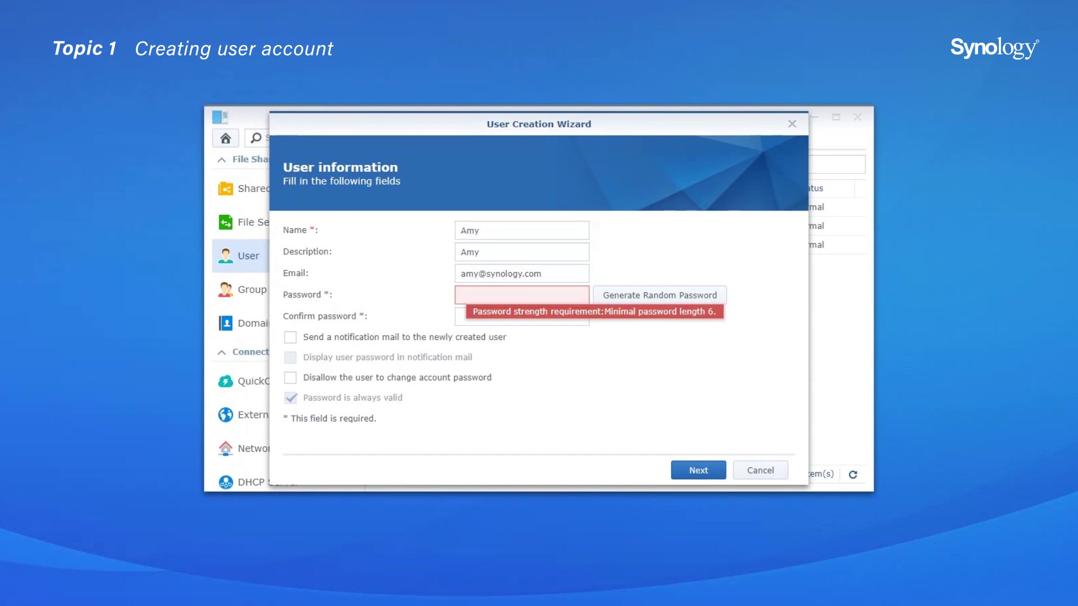
{"action": "type", "text": "••••••••"}
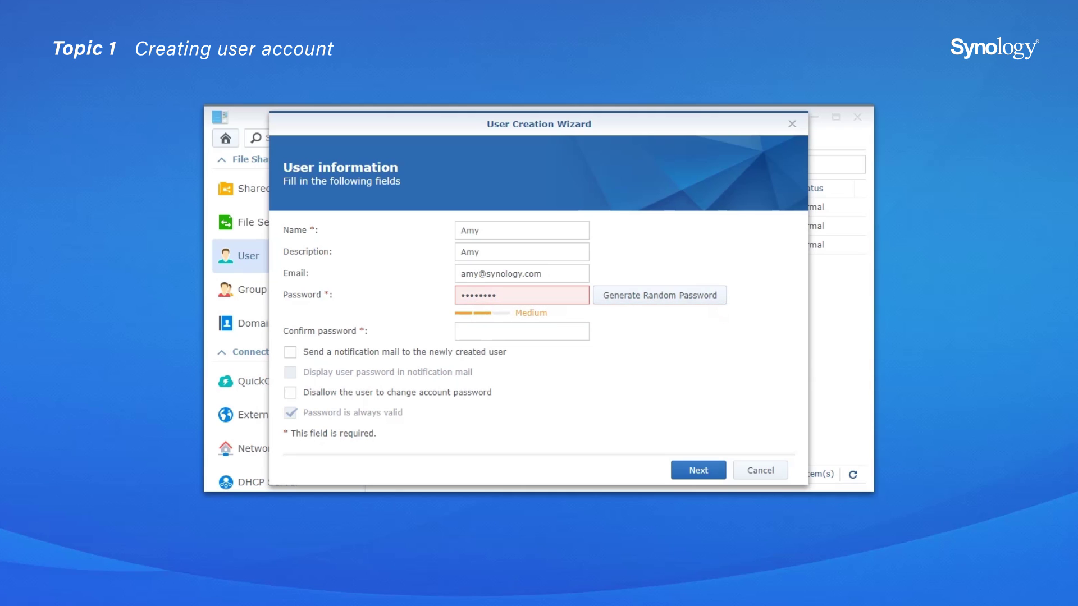
{"action": "left_click", "coordinate": [660, 295]}
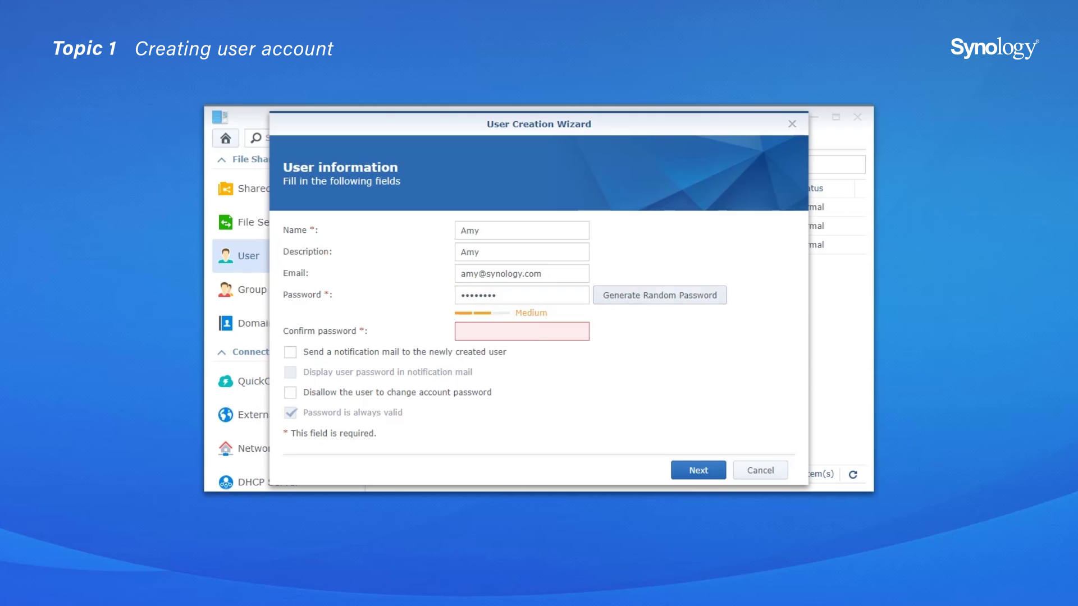
{"action": "left_click", "coordinate": [593, 334]}
{"action": "type", "text": "••••••••"}
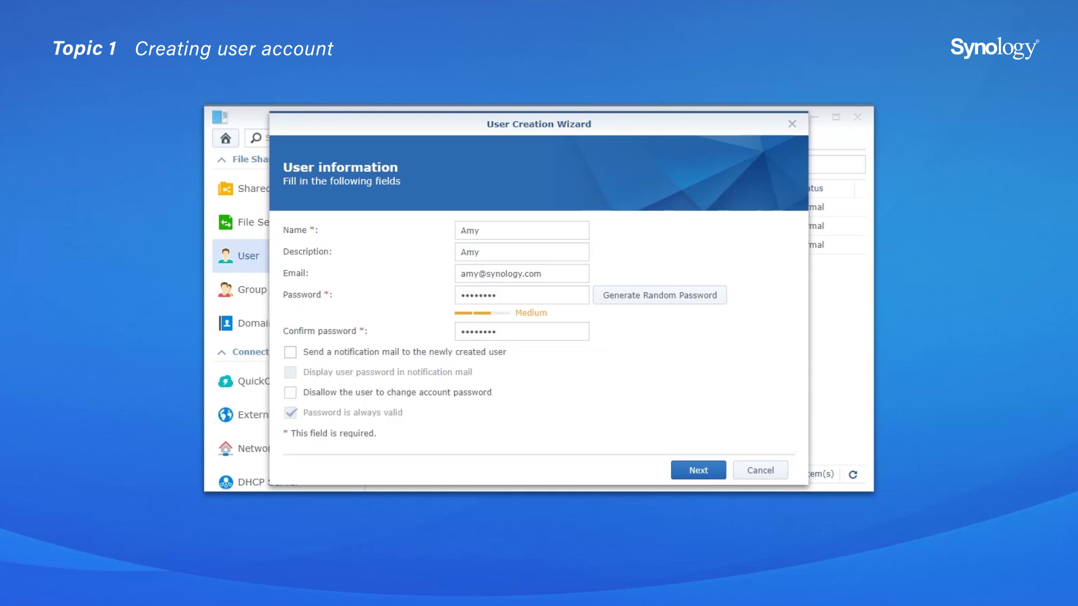
{"action": "left_click", "coordinate": [290, 352]}
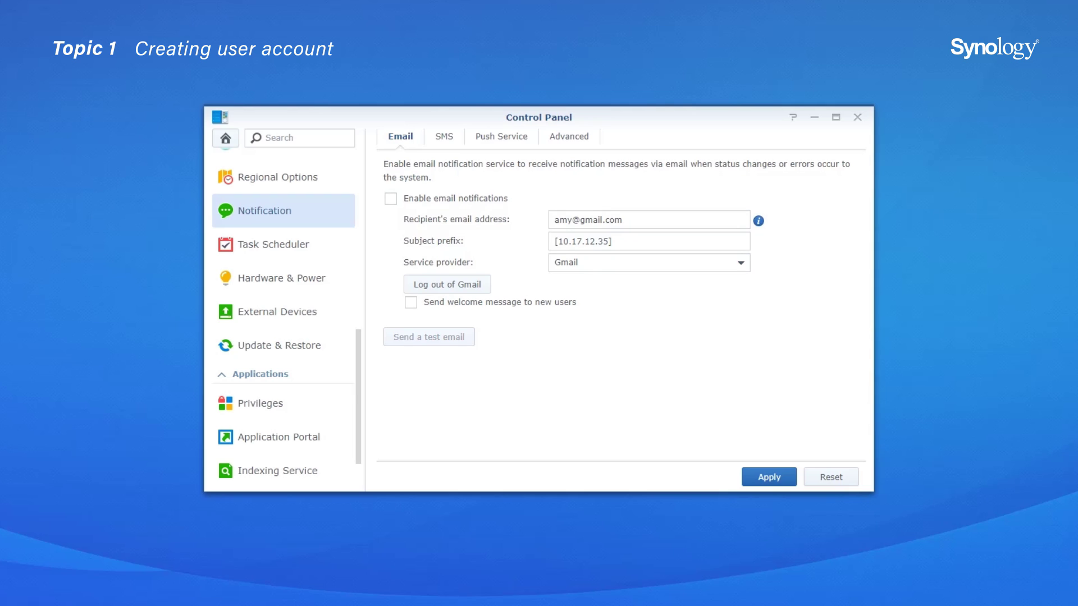
Step: Show the user's password in the notification mail and advance to Join groups
{"action": "left_click", "coordinate": [391, 199]}
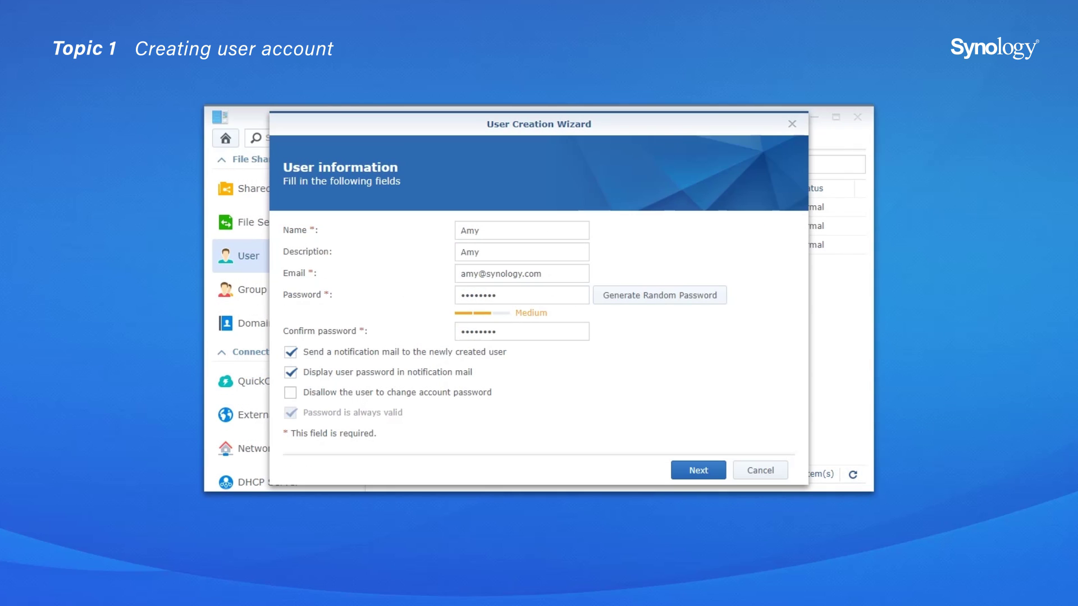
{"action": "left_click", "coordinate": [290, 392]}
{"action": "left_click", "coordinate": [698, 470]}
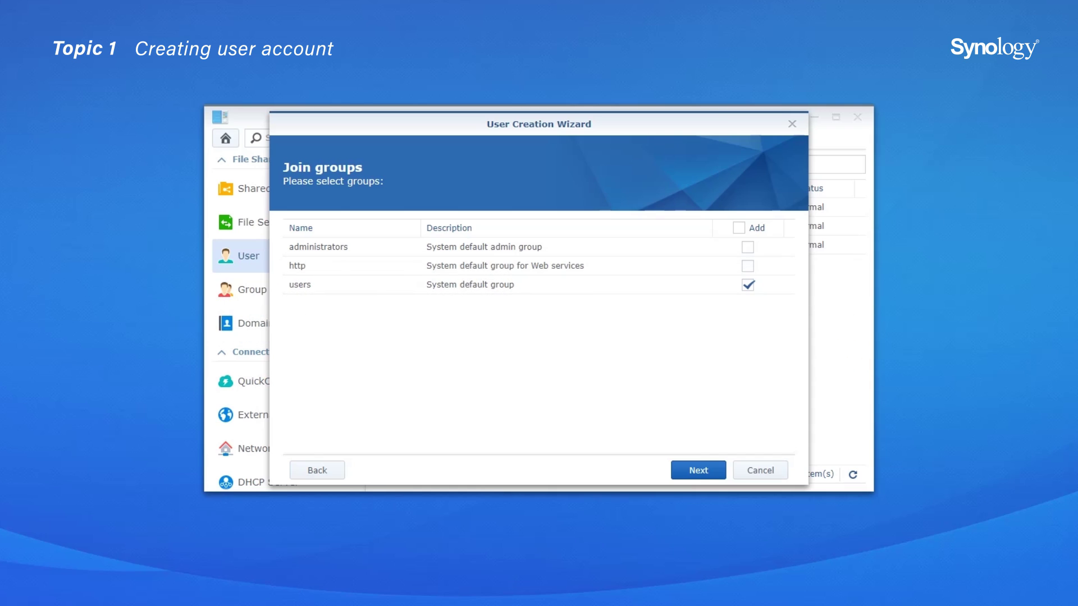
Step: Leave the user in just the 'users' group and proceed to folder permissions
{"action": "left_click", "coordinate": [698, 470]}
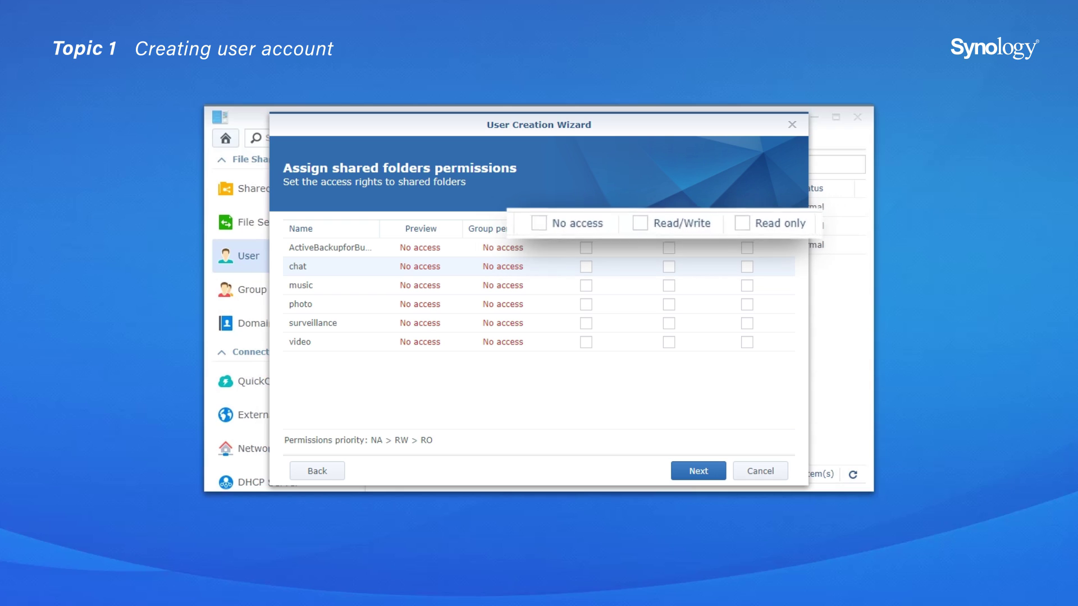
Step: Grant read-only on chat and video and read/write on music and photo
{"action": "left_click", "coordinate": [746, 267]}
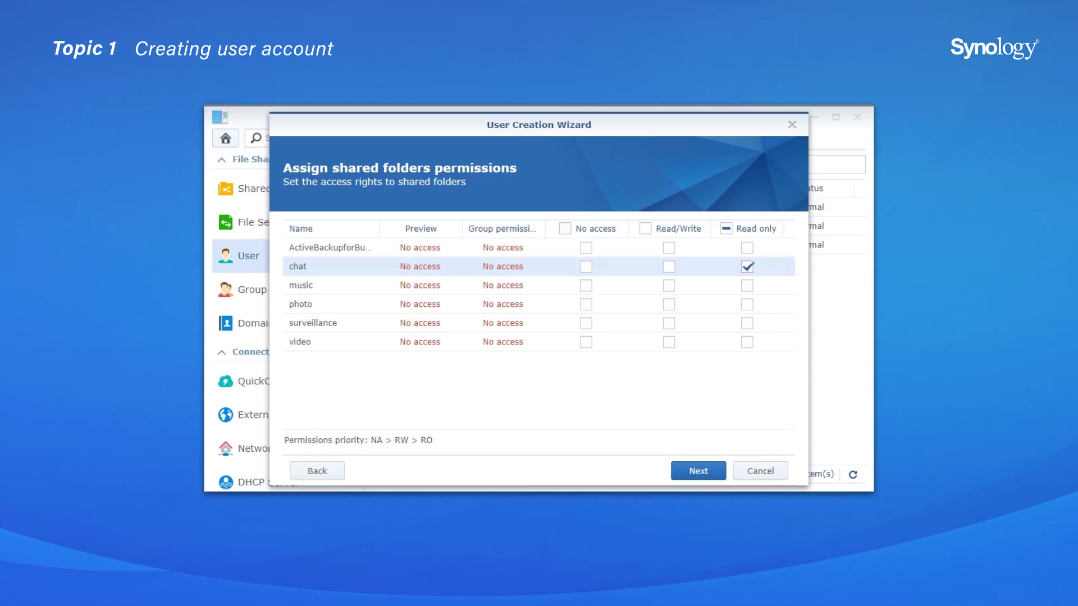
{"action": "left_click", "coordinate": [669, 286]}
{"action": "left_click", "coordinate": [669, 305]}
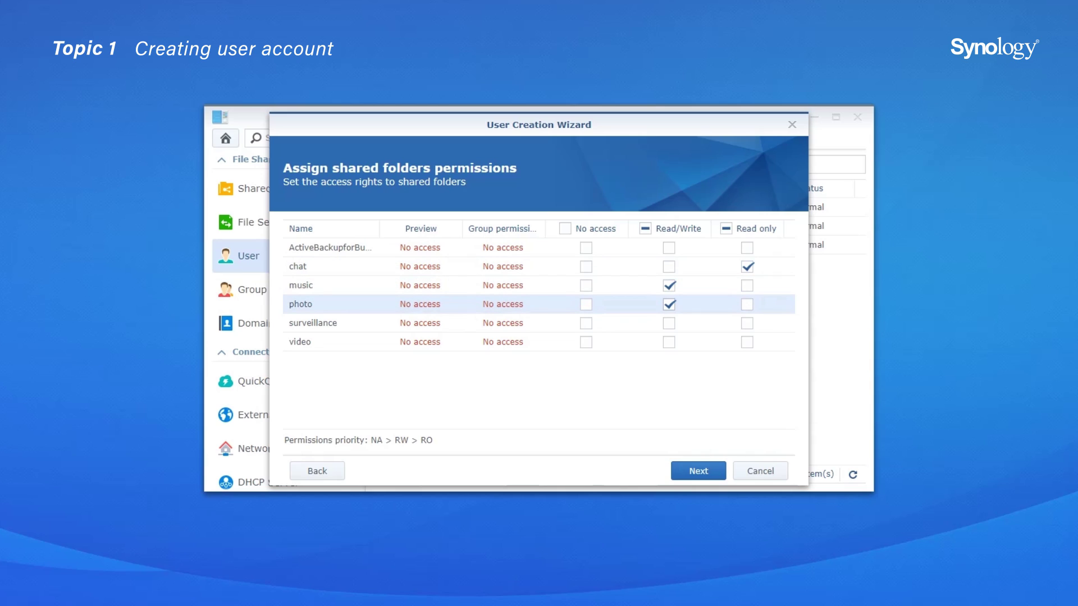
{"action": "left_click", "coordinate": [746, 342]}
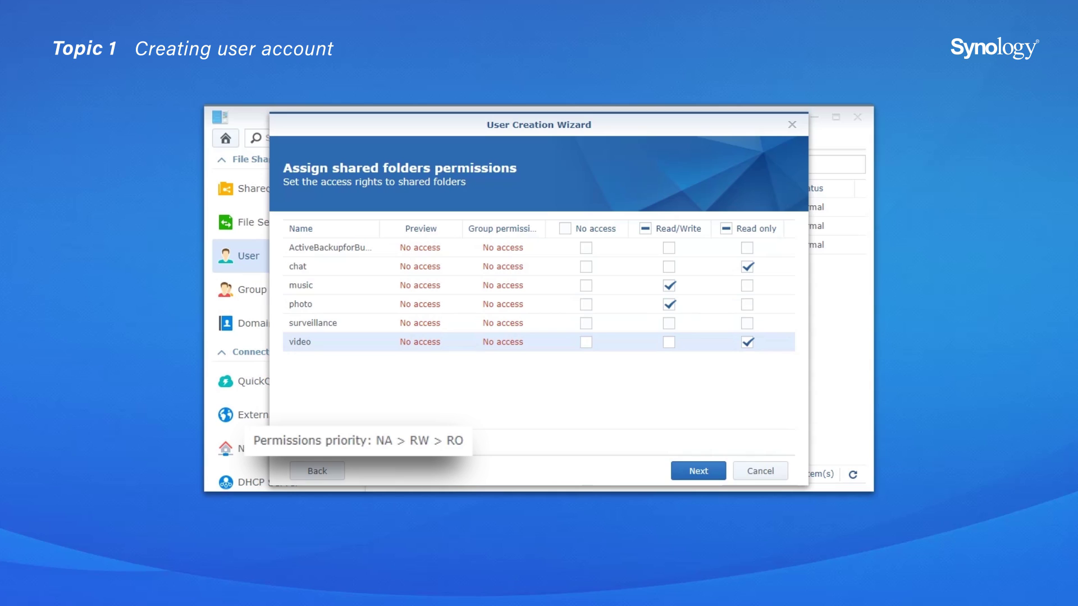
{"action": "left_click", "coordinate": [698, 471]}
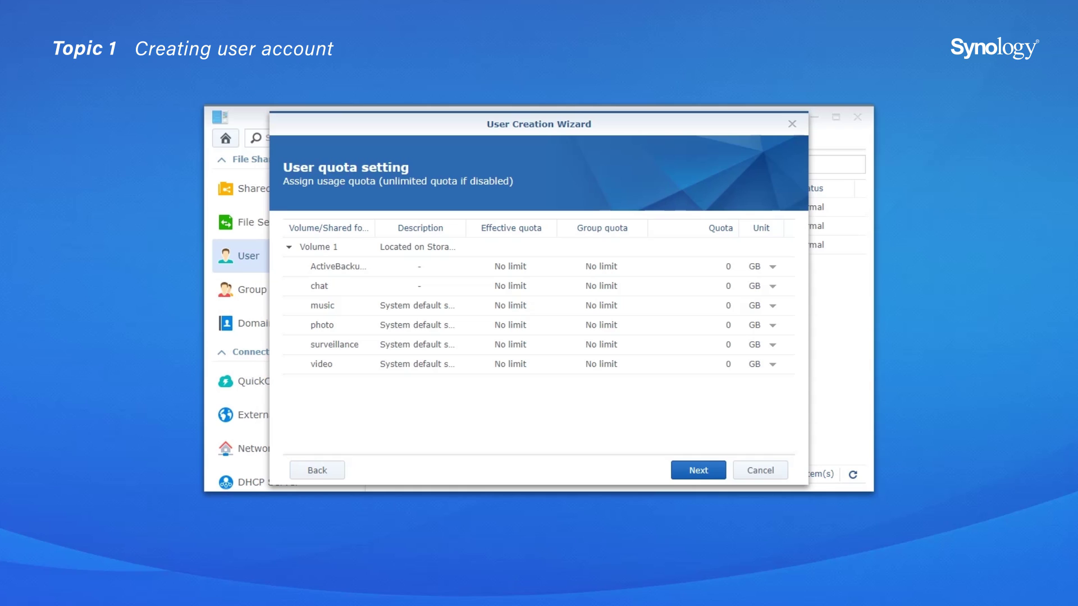
Step: Set the chat folder quota to 300 MB
{"action": "left_click", "coordinate": [694, 285]}
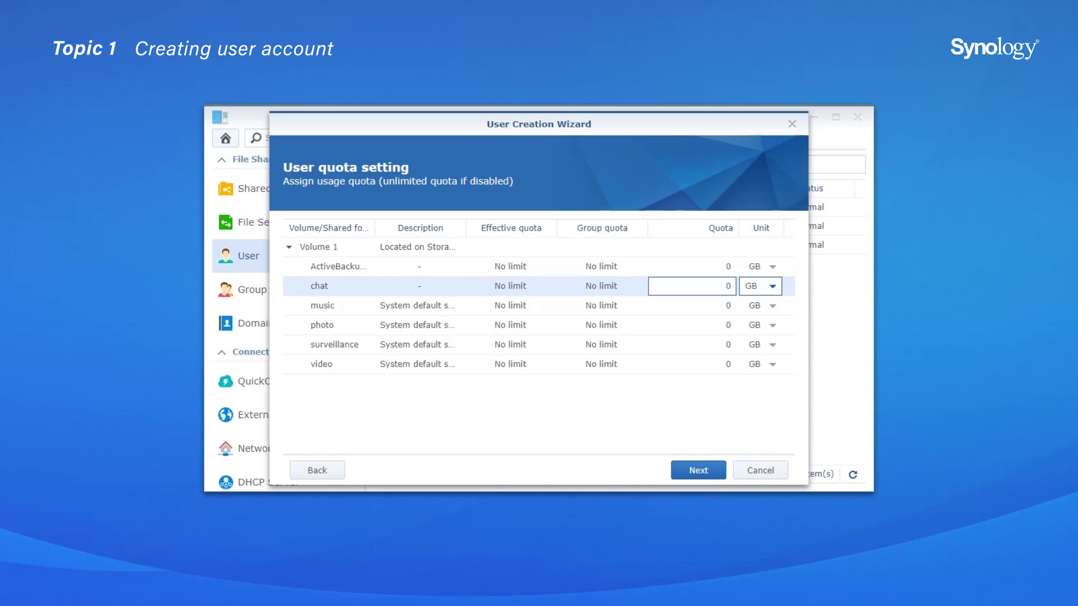
{"action": "left_click", "coordinate": [772, 286]}
{"action": "left_click", "coordinate": [755, 347]}
{"action": "double_click", "coordinate": [730, 286]}
{"action": "type", "text": "300"}
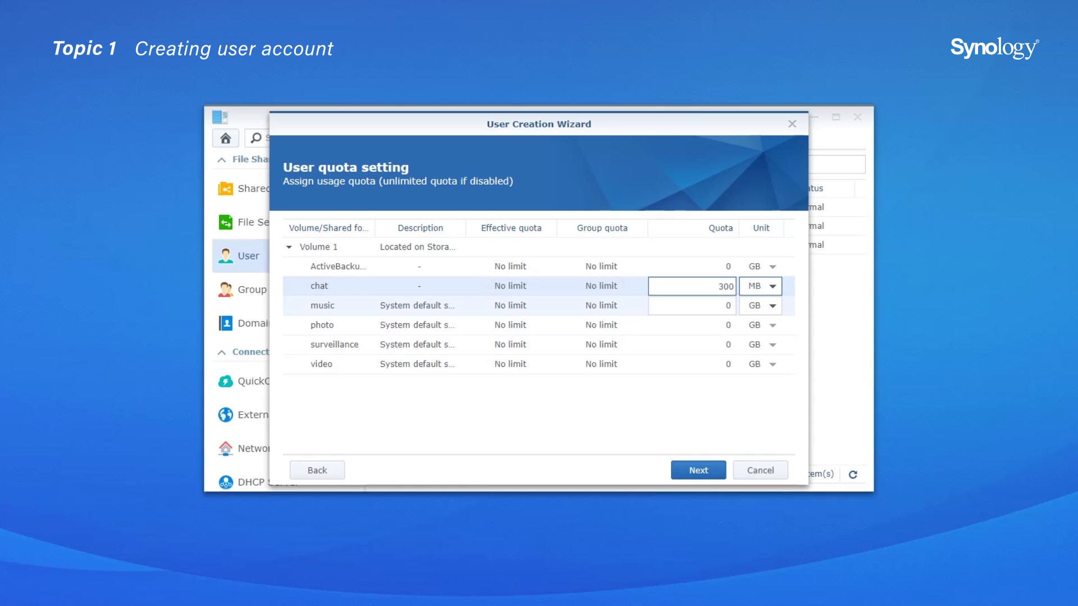
{"action": "left_click", "coordinate": [730, 305]}
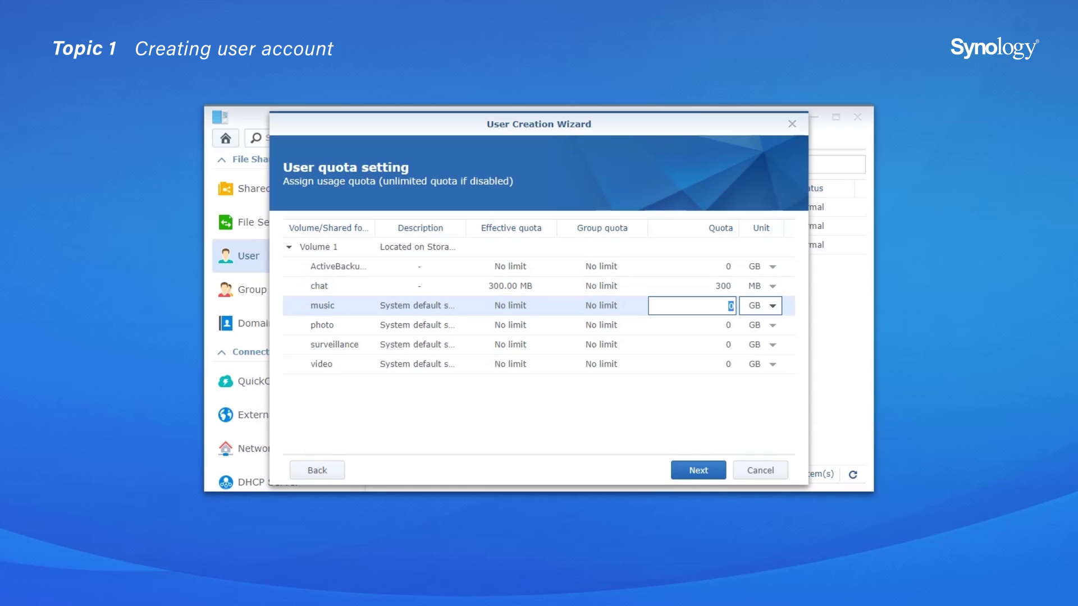
Step: Set quotas of 2 GB for music, 5 GB for photo and 7 GB for video
{"action": "type", "text": "2"}
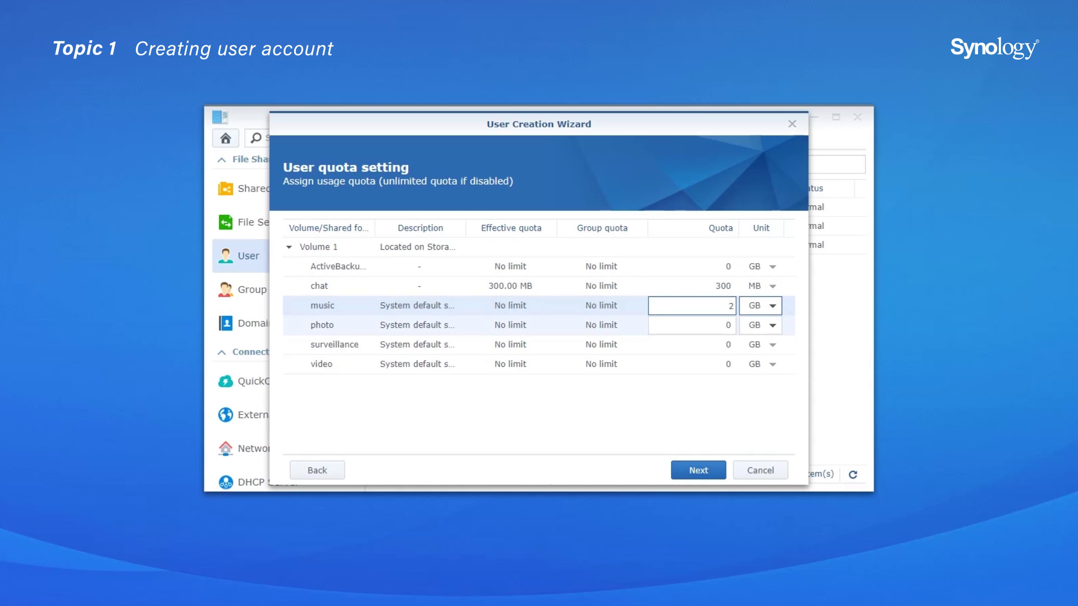
{"action": "left_click", "coordinate": [730, 325]}
{"action": "type", "text": "5"}
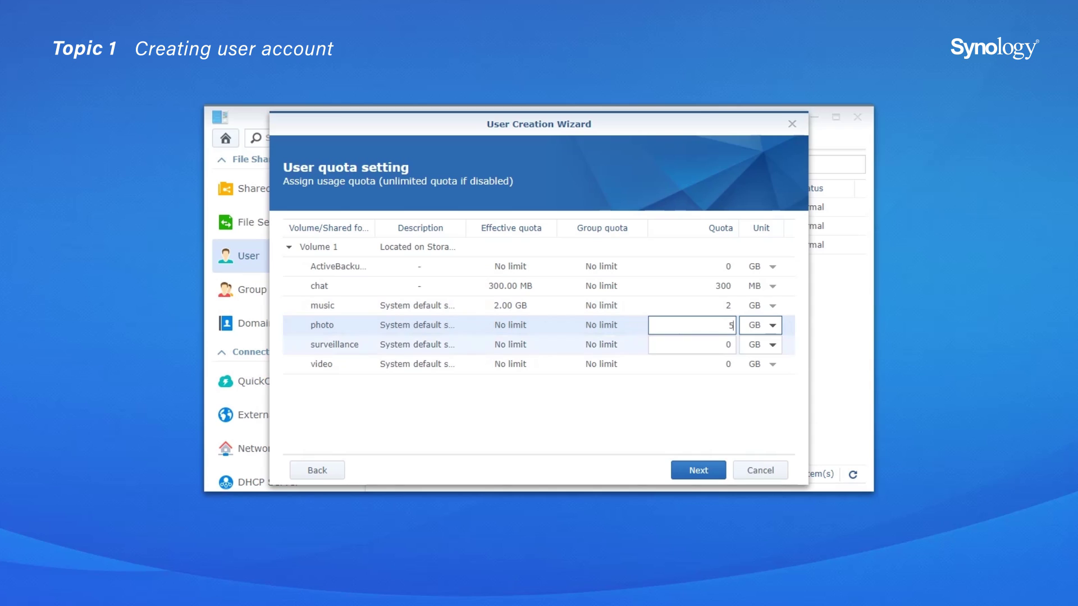
{"action": "left_click", "coordinate": [730, 364]}
{"action": "type", "text": "7"}
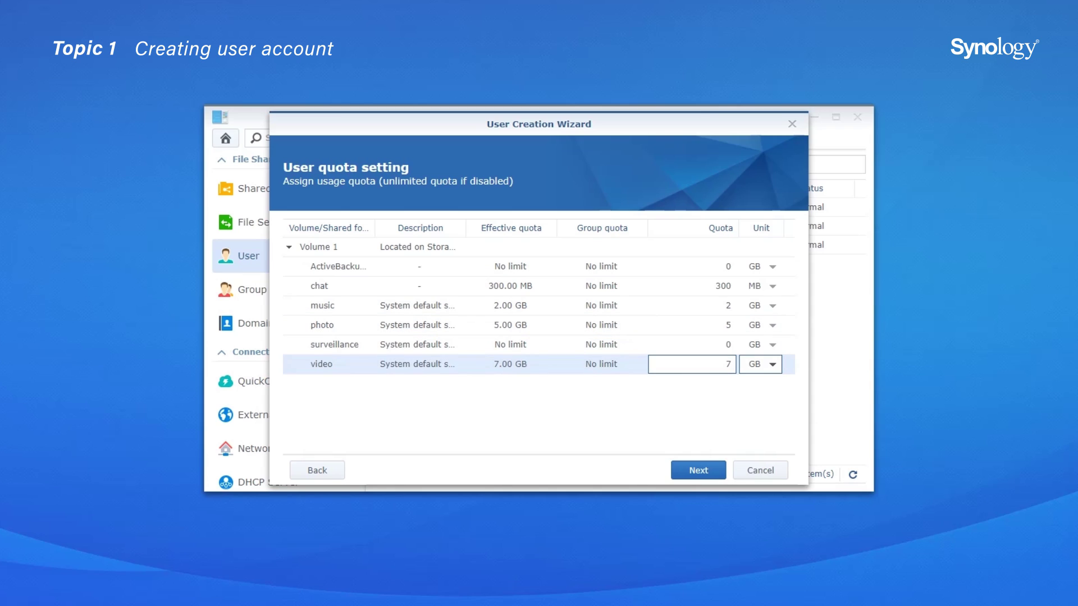
{"action": "left_click", "coordinate": [699, 471]}
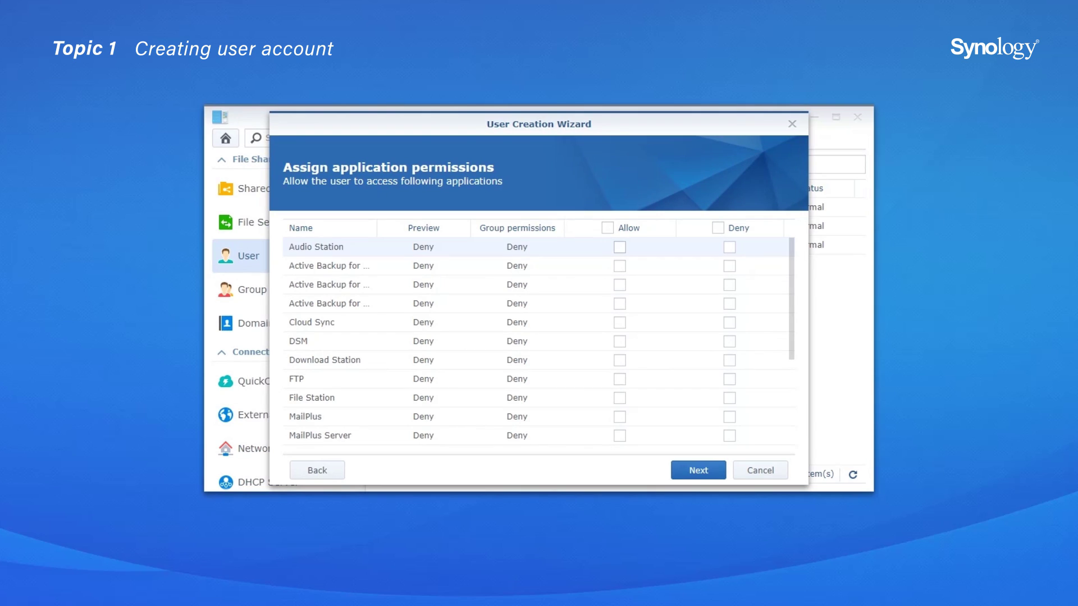
Step: Allow Audio Station, Cloud Sync, DSM, Download Station and File Station for the user
{"action": "left_click", "coordinate": [619, 247]}
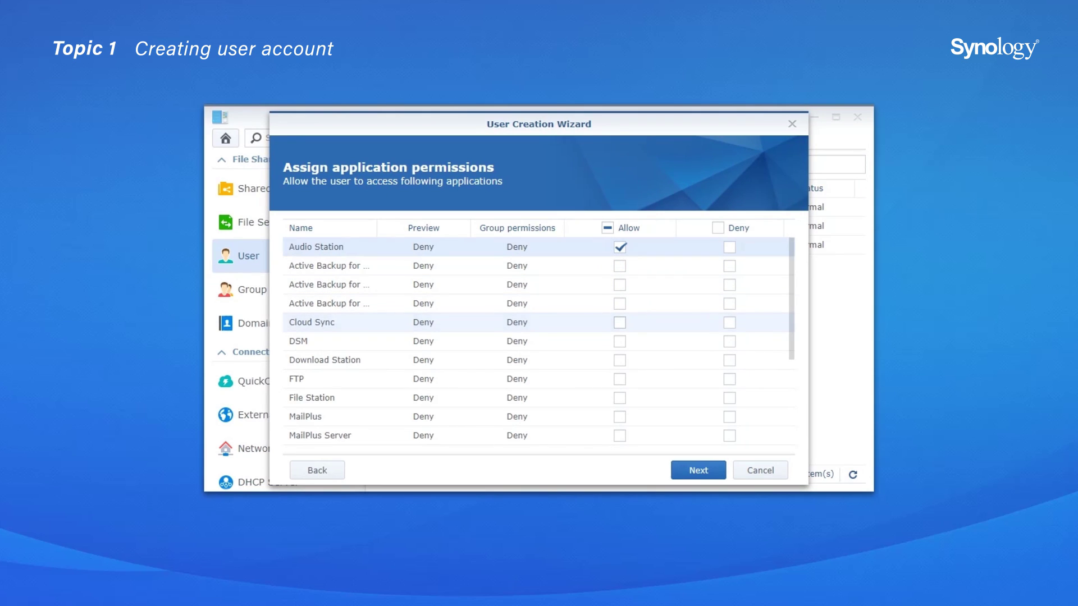
{"action": "left_click", "coordinate": [619, 322]}
{"action": "left_click", "coordinate": [619, 341]}
{"action": "left_click", "coordinate": [619, 359]}
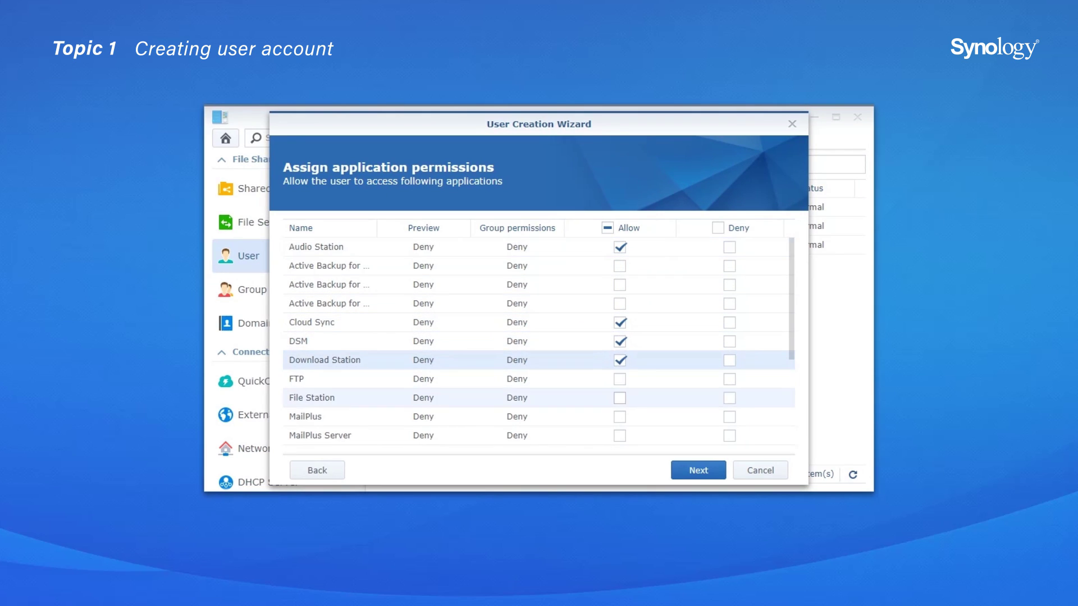
{"action": "left_click", "coordinate": [620, 398]}
{"action": "left_click", "coordinate": [698, 470]}
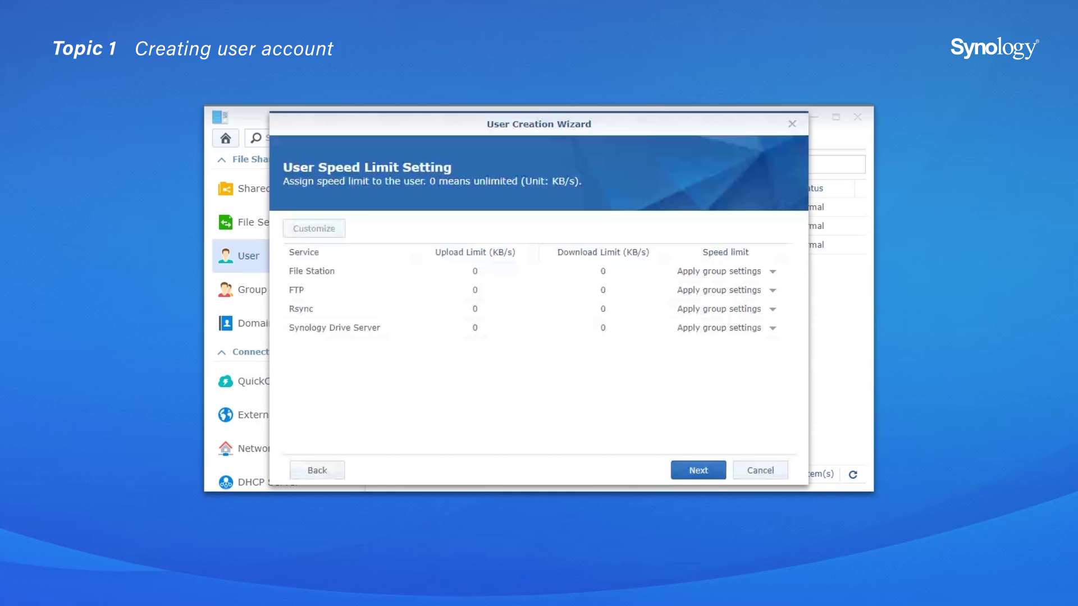
Step: Cap File Station at 4500 KB/s upload and 6000 KB/s download
{"action": "left_click", "coordinate": [772, 271]}
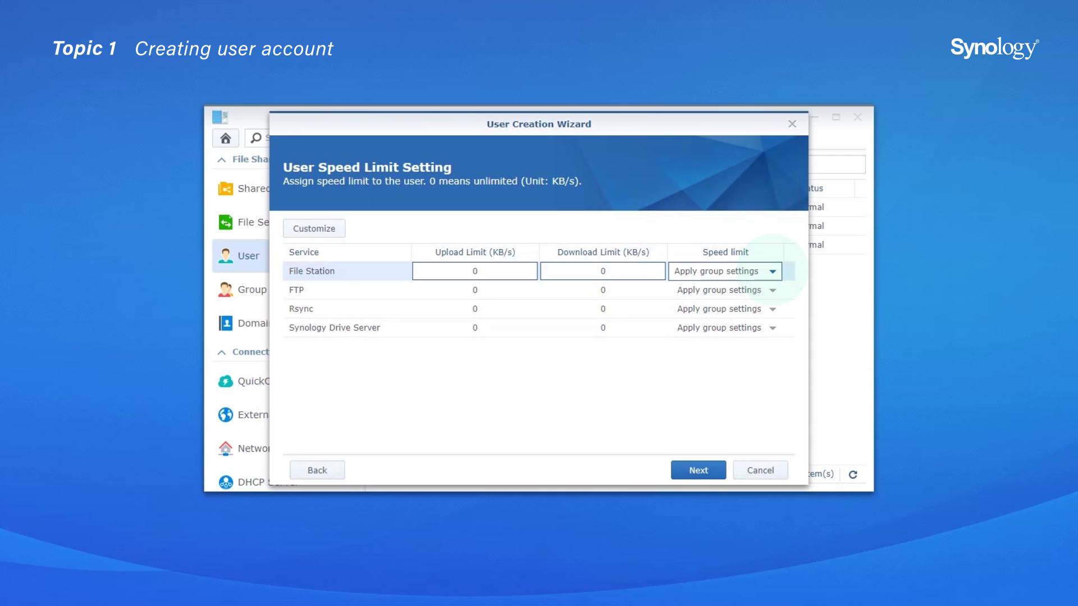
{"action": "left_click", "coordinate": [722, 312]}
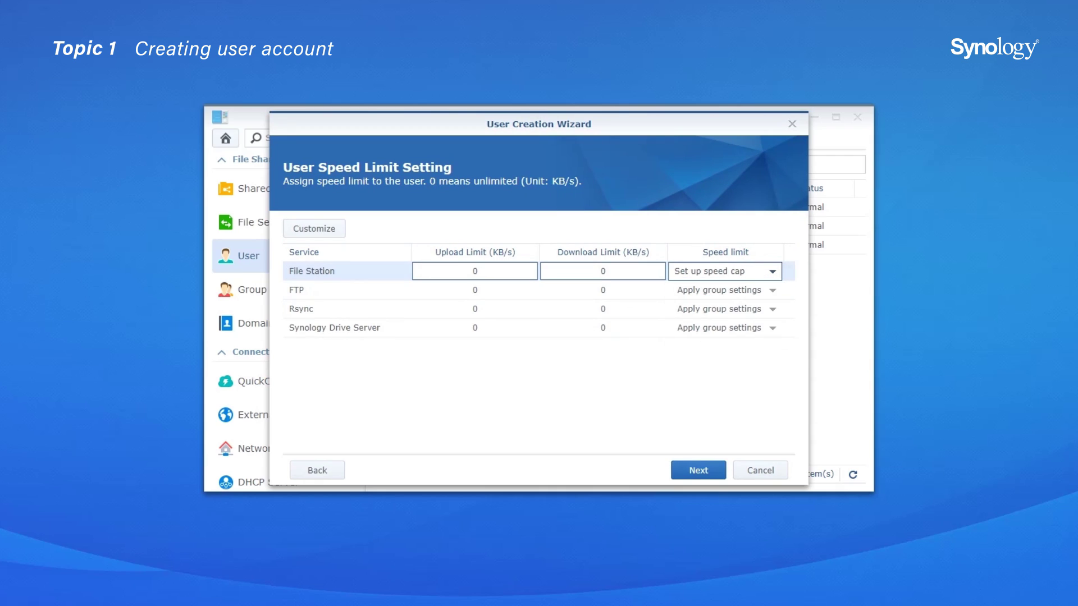
{"action": "left_click", "coordinate": [531, 272]}
{"action": "double_click", "coordinate": [531, 271]}
{"action": "type", "text": "4500"}
{"action": "key", "text": "Return"}
{"action": "left_click", "coordinate": [603, 272]}
{"action": "key", "text": "BackSpace"}
{"action": "type", "text": "6000"}
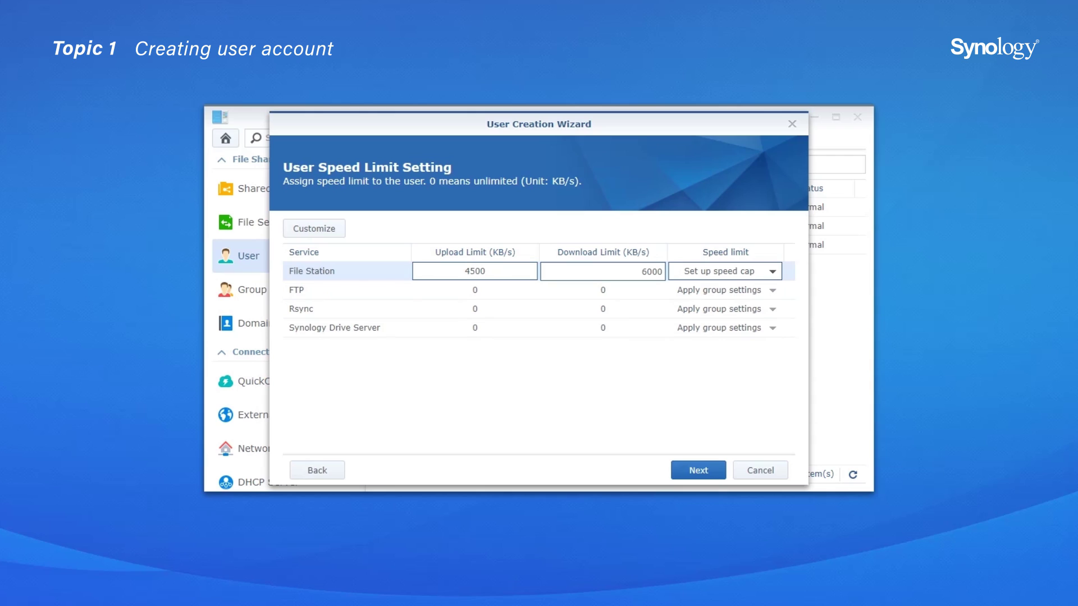
Step: Switch FTP's speed limit to Customize limit range
{"action": "left_click", "coordinate": [773, 290]}
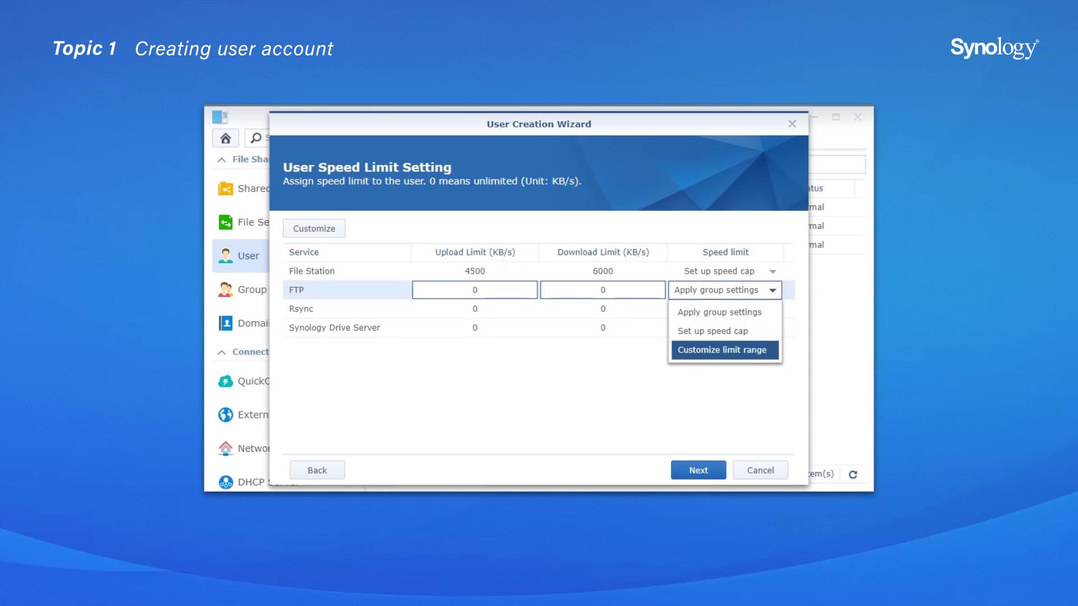
{"action": "left_click", "coordinate": [725, 350]}
{"action": "left_click", "coordinate": [313, 228]}
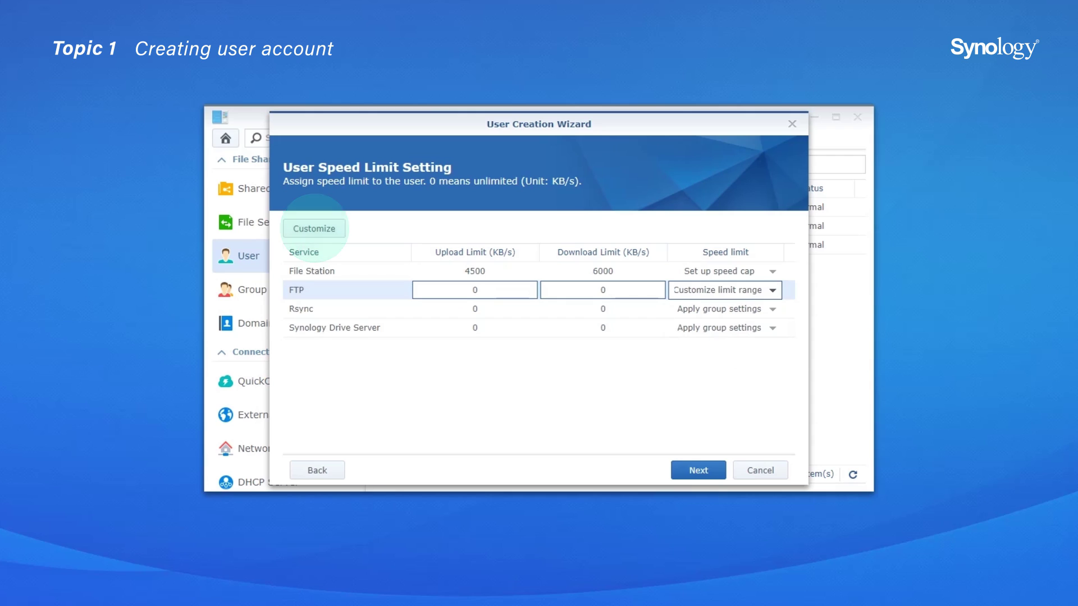
Step: Give the FTP schedule plan limits of 3000/5000 and 6000/8000 KB/s
{"action": "left_click", "coordinate": [490, 192]}
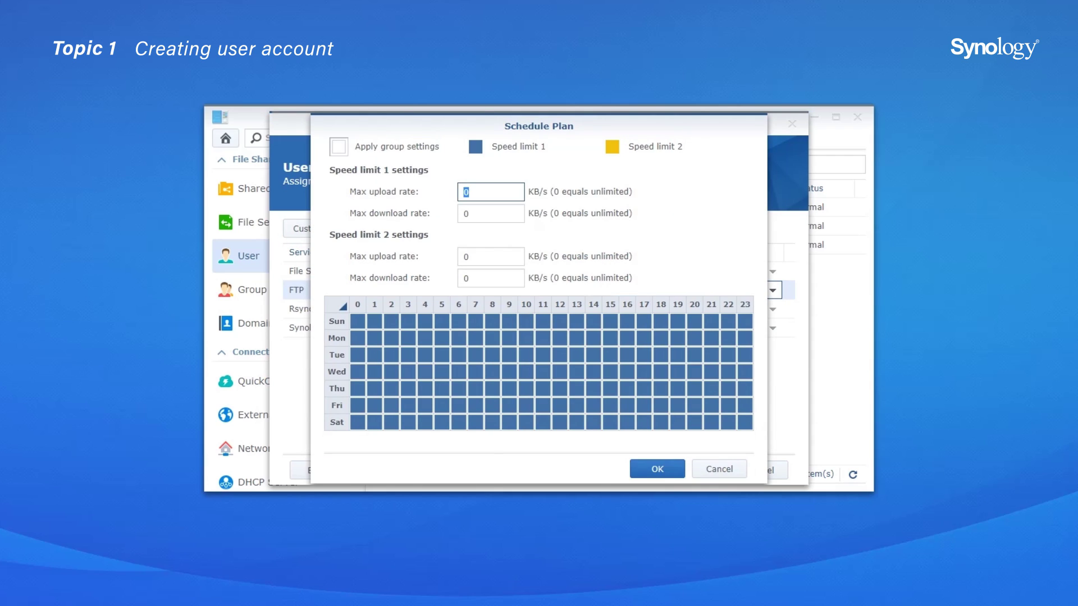
{"action": "type", "text": "3000"}
{"action": "key", "text": "Tab"}
{"action": "type", "text": "5000"}
{"action": "key", "text": "Tab"}
{"action": "type", "text": "6000"}
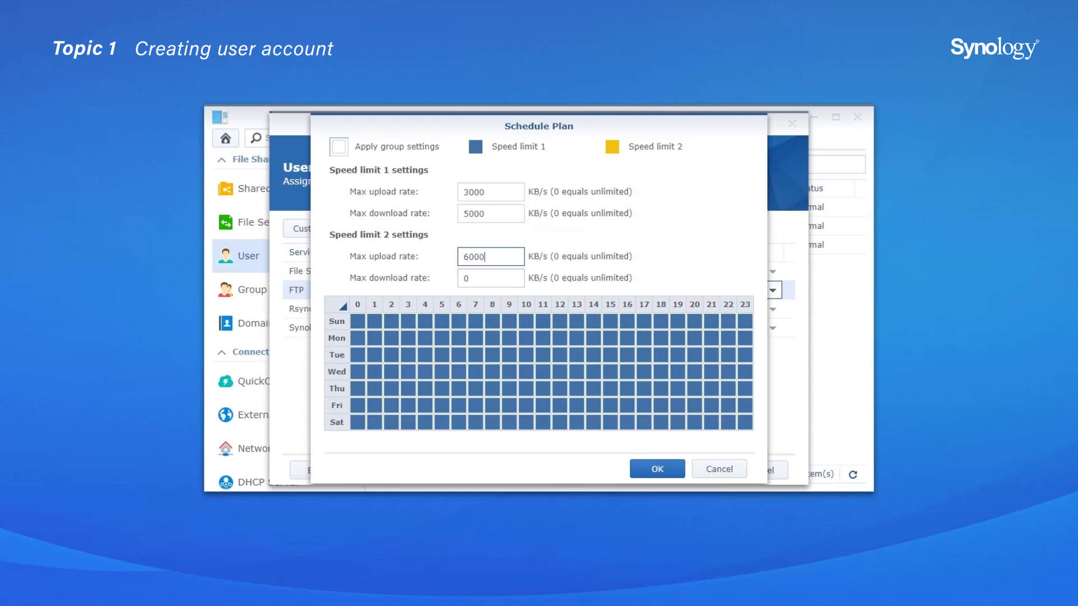
{"action": "key", "text": "Tab"}
{"action": "type", "text": "8"}
{"action": "left_click", "coordinate": [656, 468]}
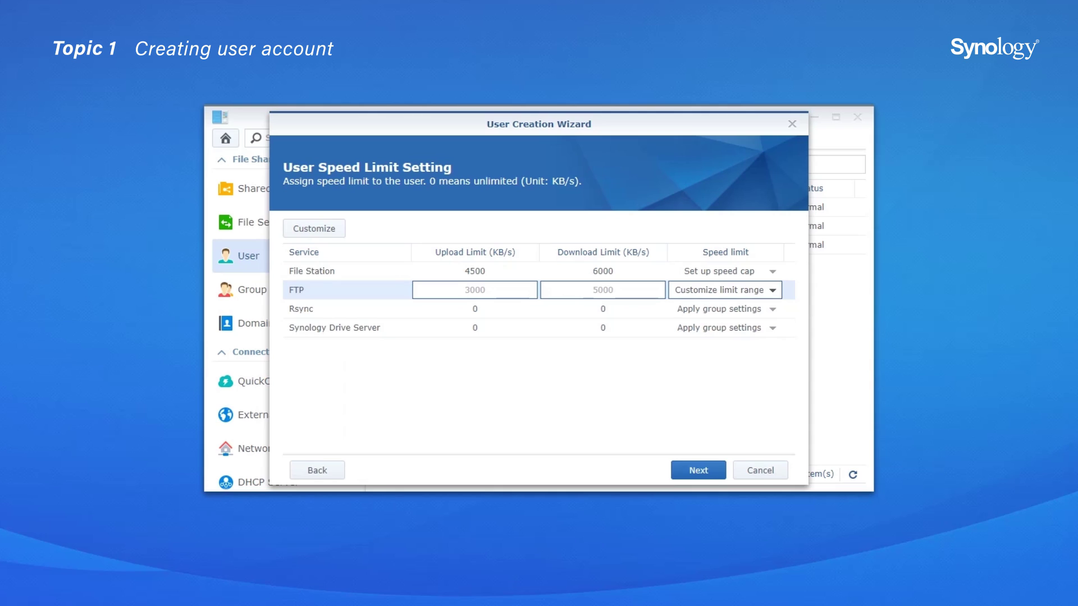
Step: Keep Rsync on Apply group settings
{"action": "left_click", "coordinate": [772, 309]}
{"action": "left_click", "coordinate": [772, 308]}
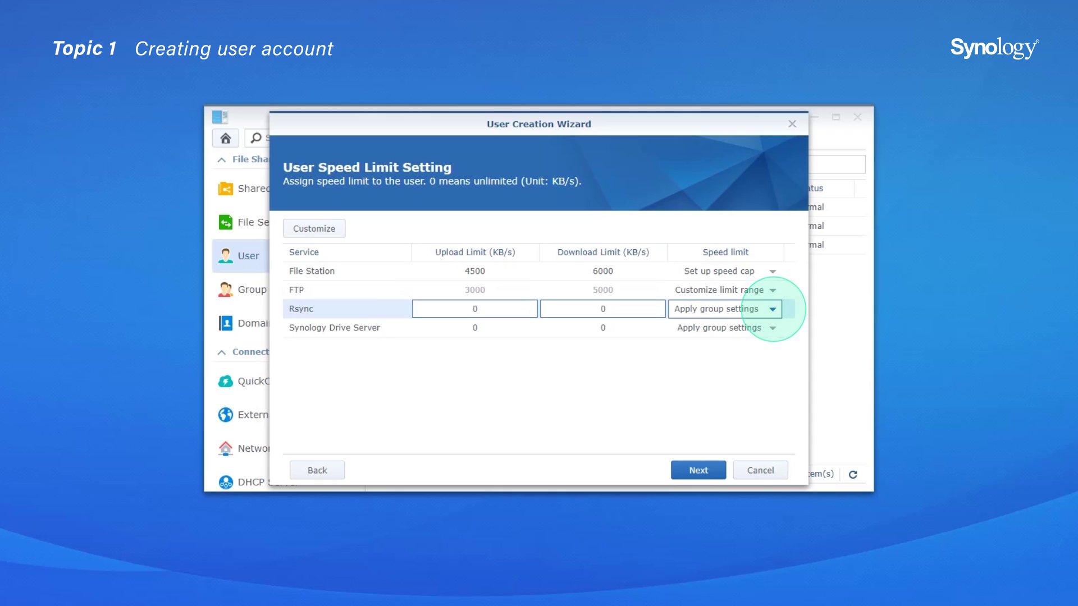
{"action": "left_click", "coordinate": [719, 331]}
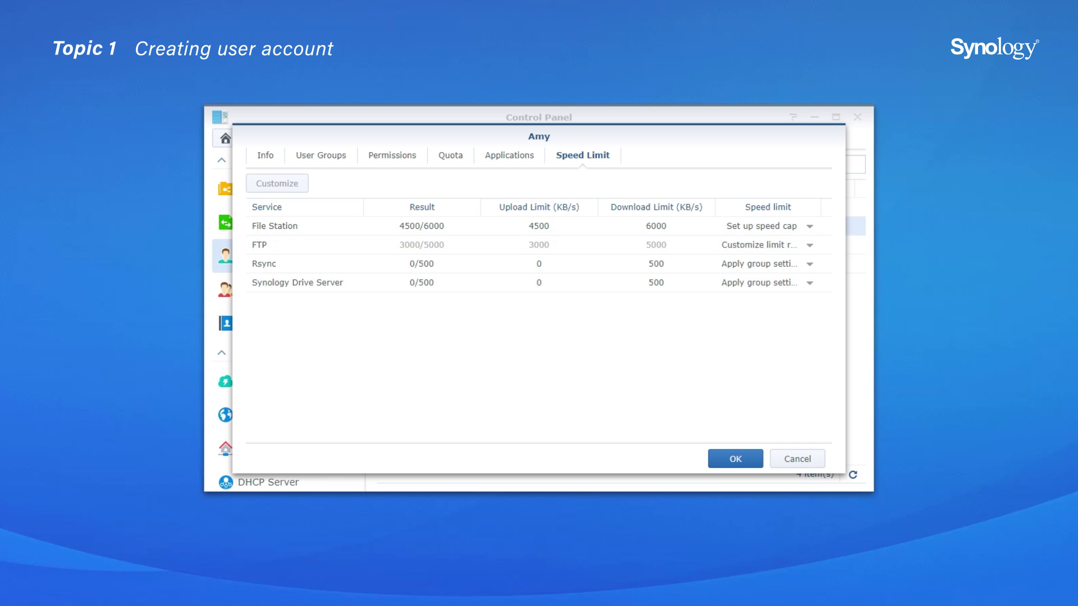
Step: Review the Confirm settings summary and apply it to create the account
{"action": "left_click", "coordinate": [735, 459]}
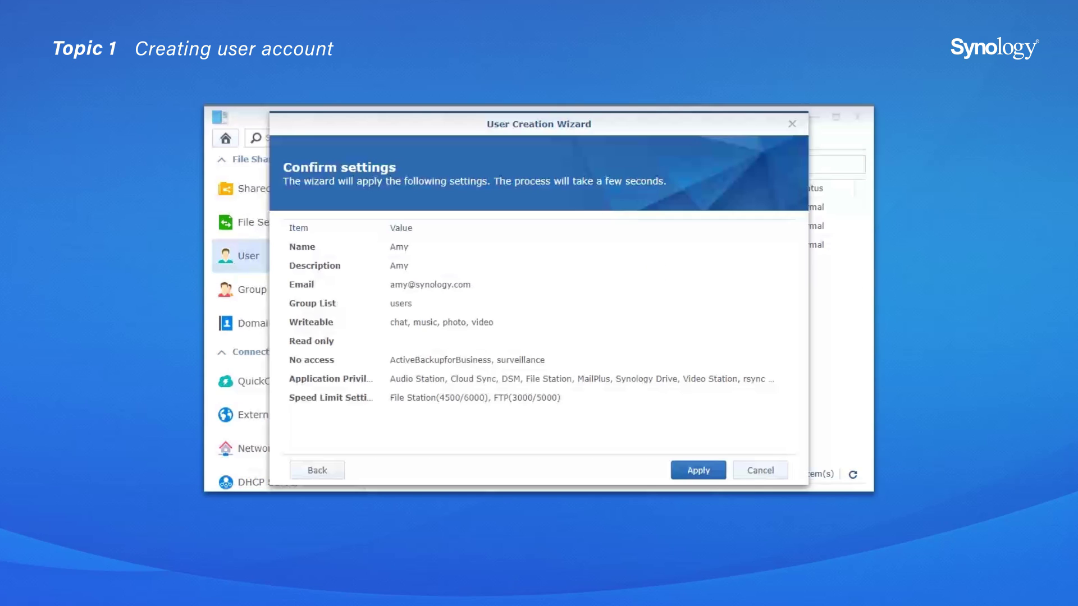
{"action": "left_click", "coordinate": [698, 470]}
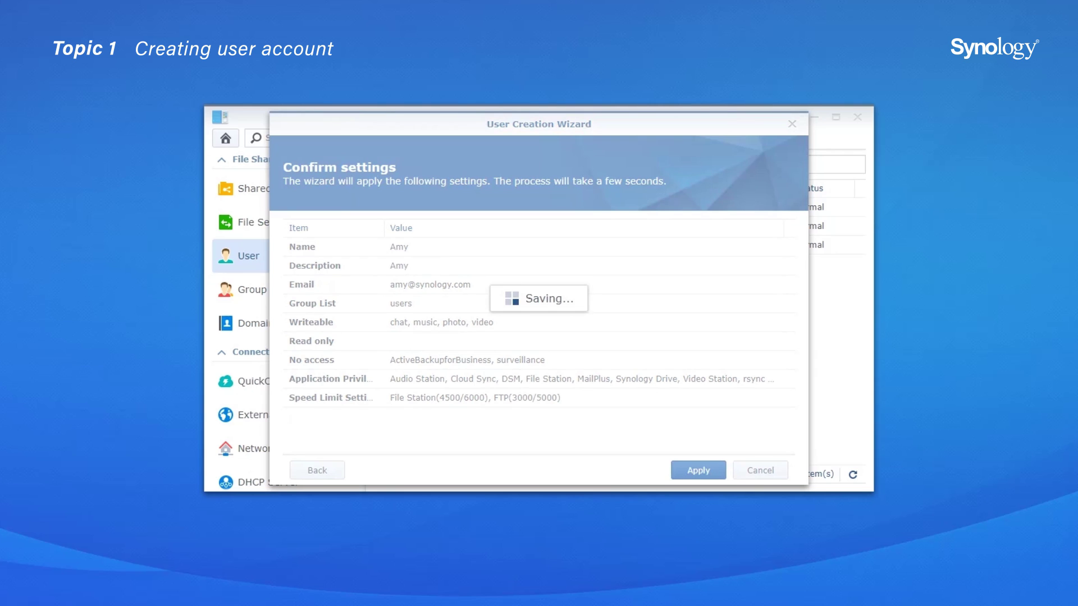